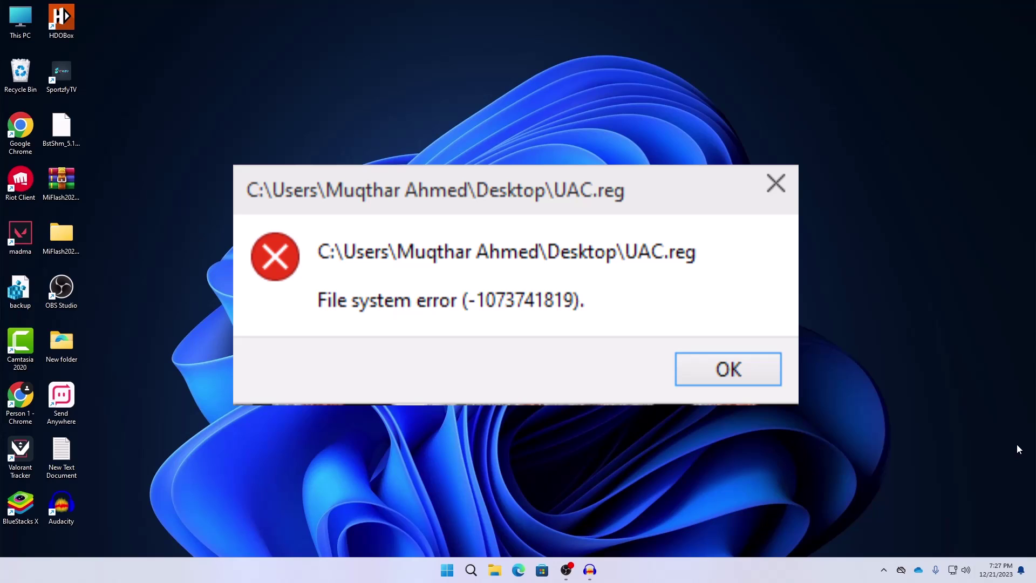
pyautogui.press('Return')
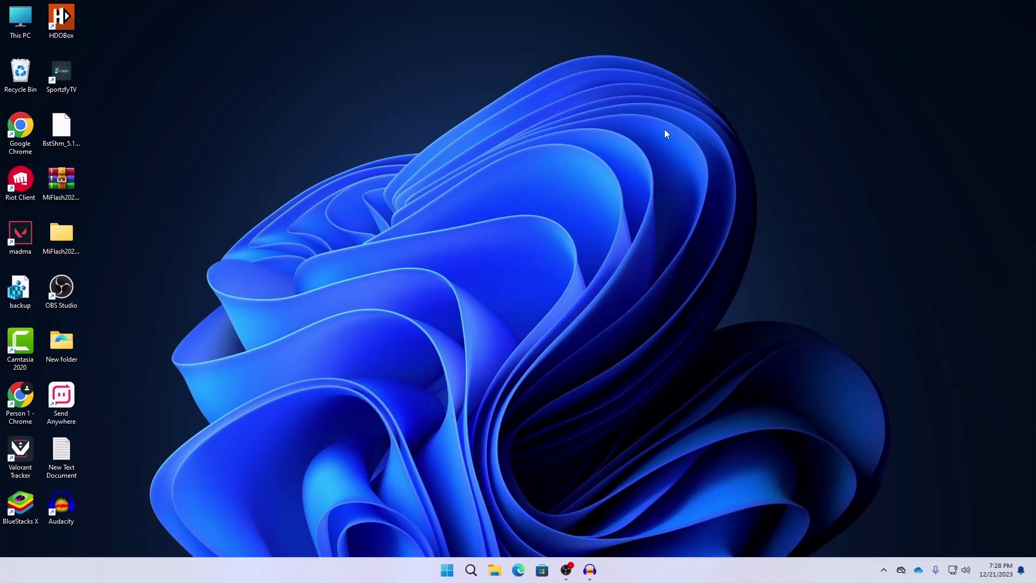
# Step: Search 'sound' and open Control Panel's Sound dialog via Hardware and Sound to list playback devices
pyautogui.click(479, 574)
pyautogui.write('sound')
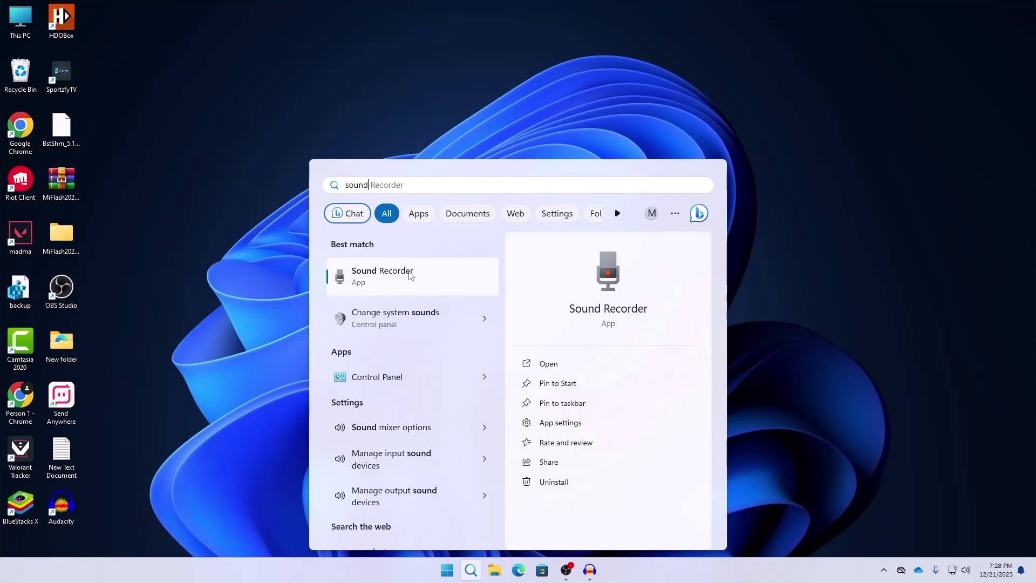
pyautogui.click(394, 376)
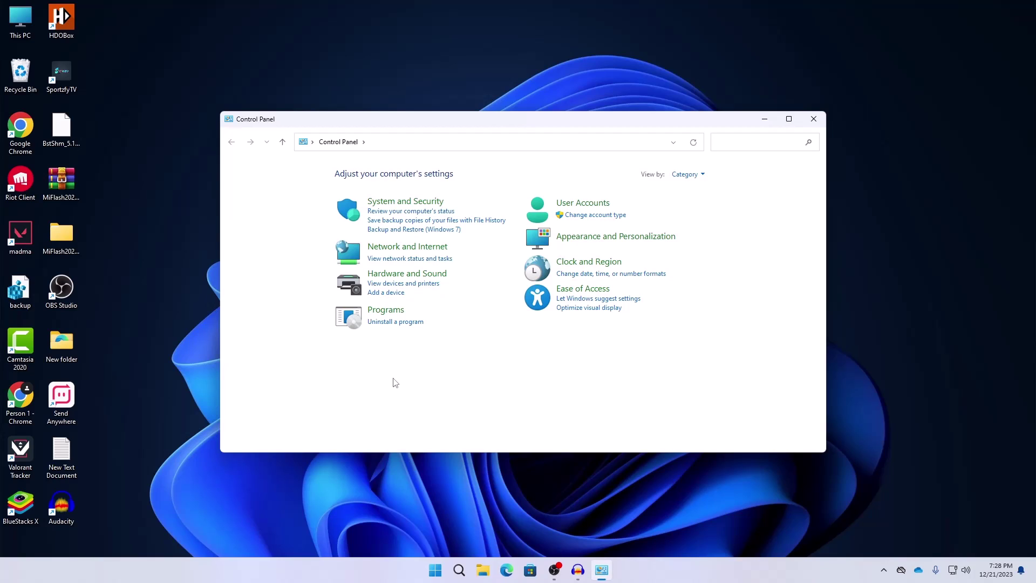
pyautogui.click(402, 274)
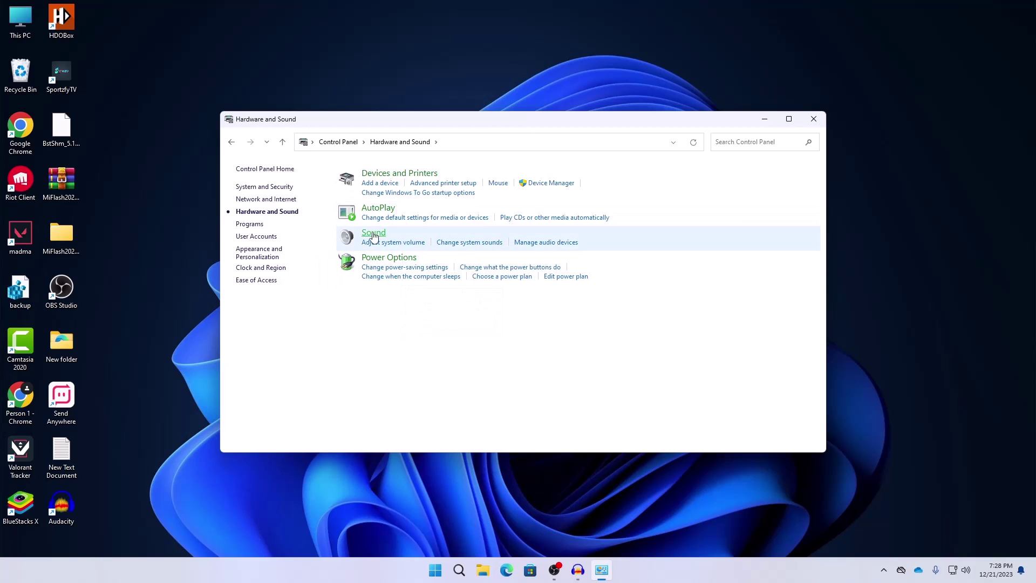
pyautogui.click(374, 236)
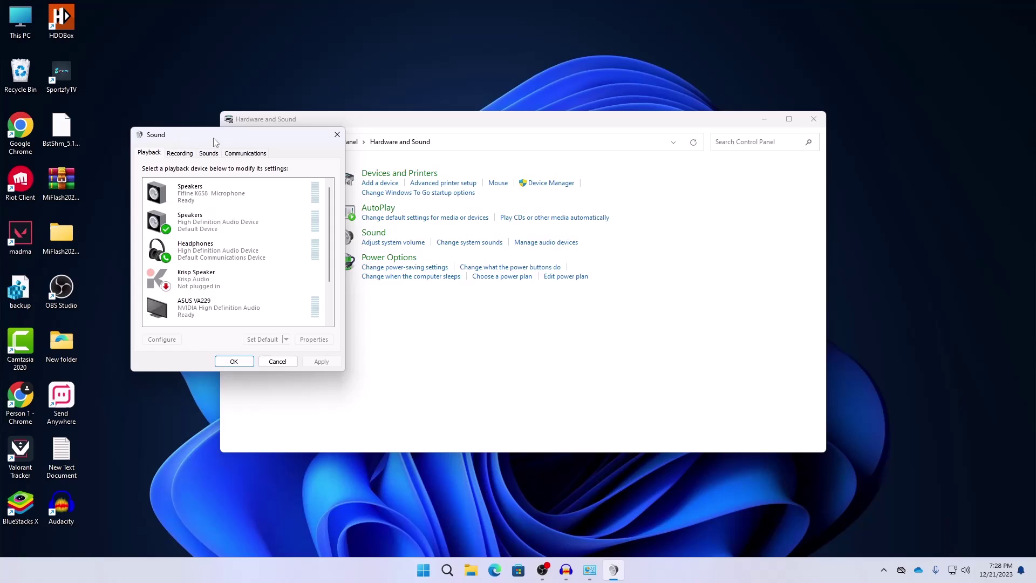
# Step: On the Sounds tab, set the sound scheme to Windows Default after briefly trying No Sounds
pyautogui.moveTo(210, 140); pyautogui.dragTo(451, 169)
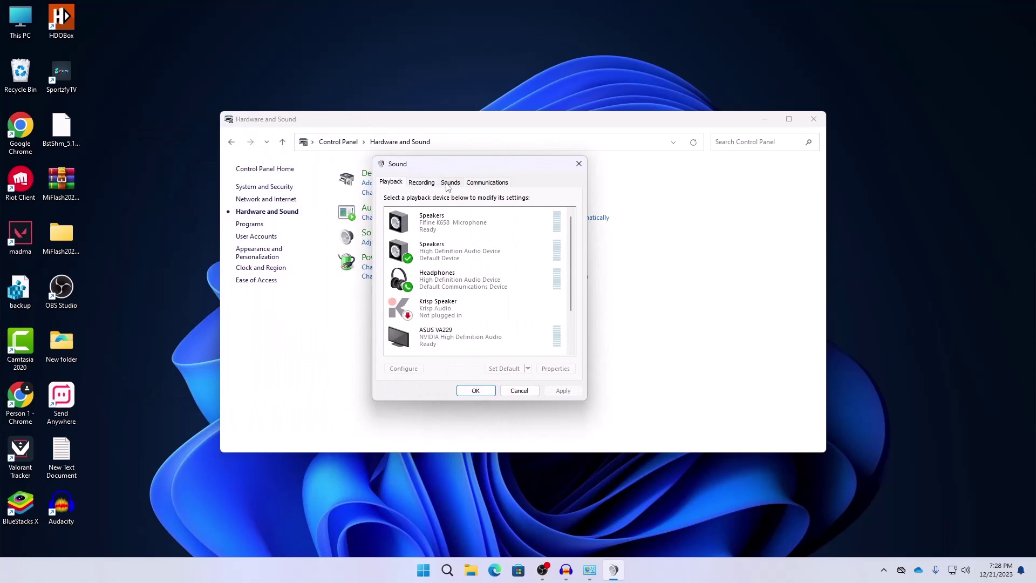
pyautogui.click(451, 183)
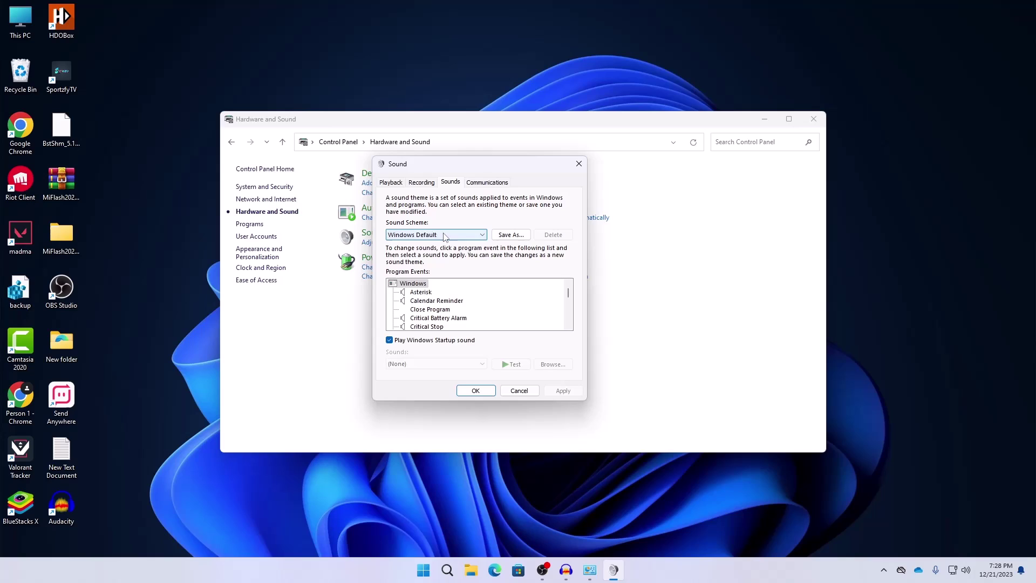
pyautogui.click(401, 235)
pyautogui.click(418, 252)
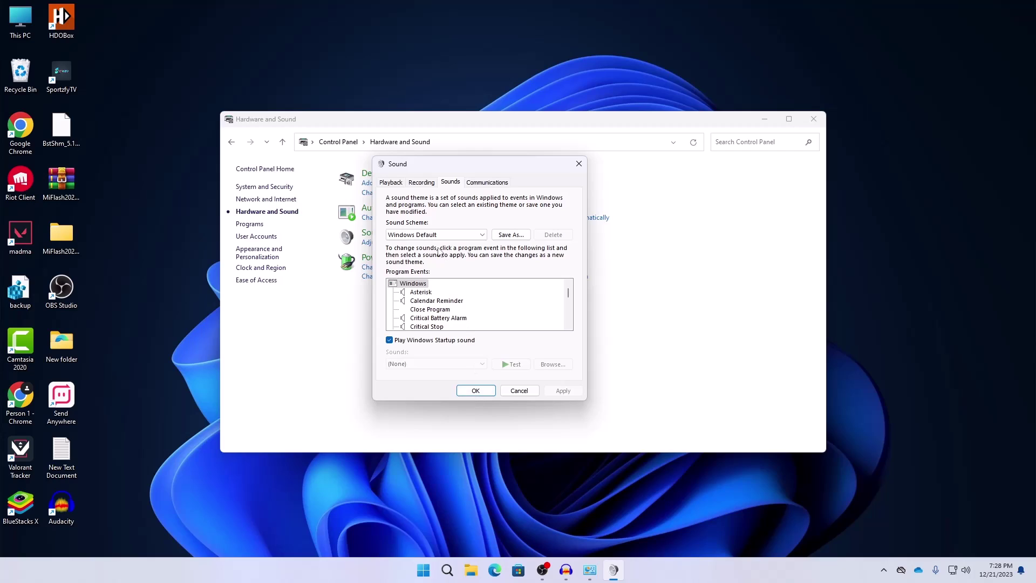
pyautogui.click(434, 234)
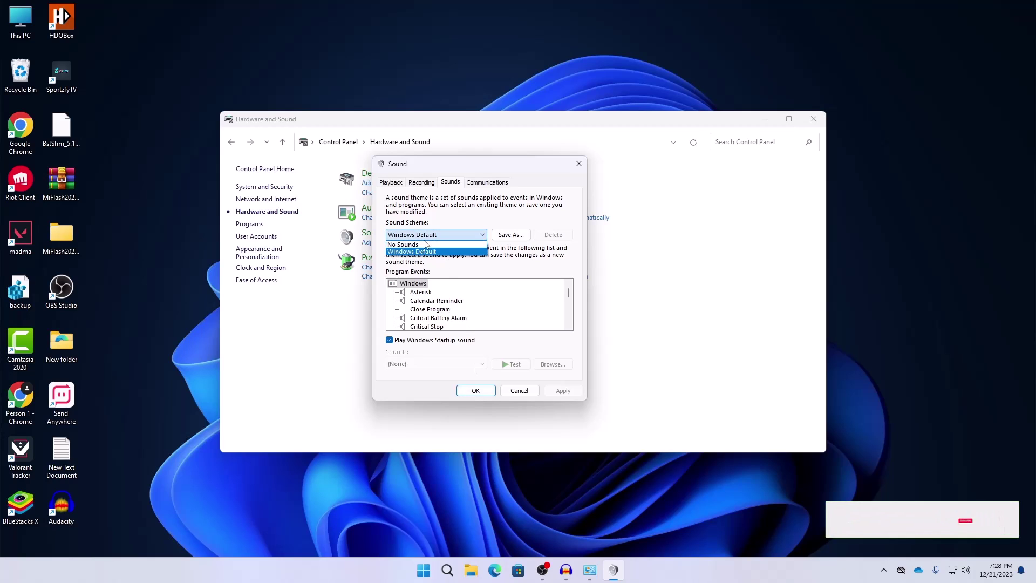
pyautogui.click(408, 244)
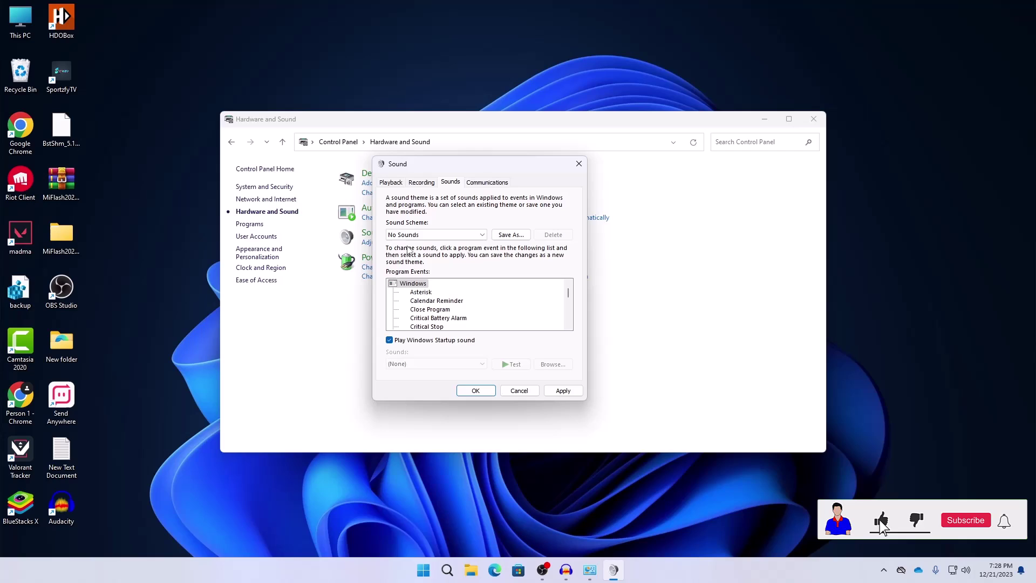
pyautogui.click(433, 234)
pyautogui.click(433, 234)
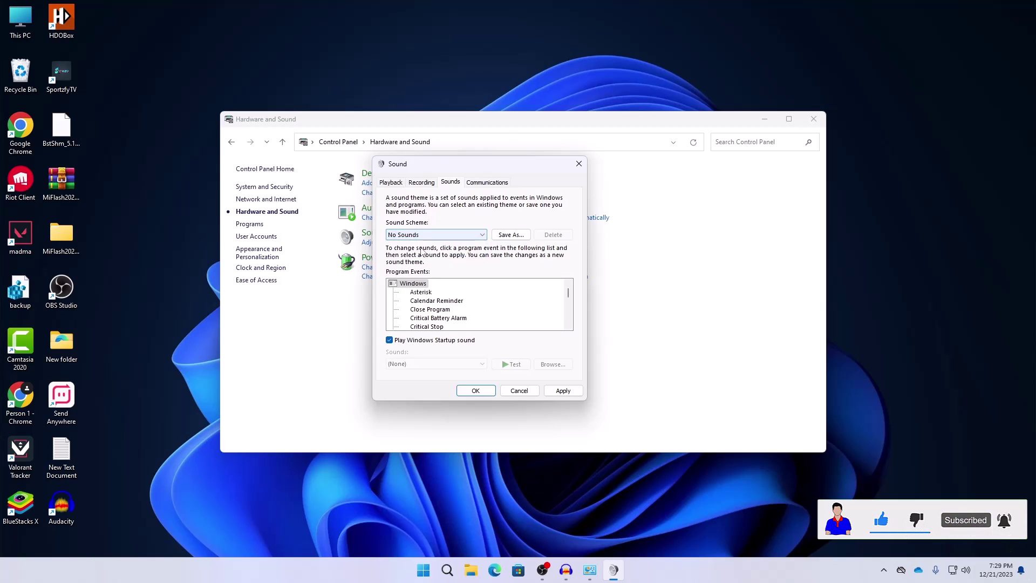
pyautogui.click(433, 234)
pyautogui.click(411, 252)
# Step: Apply the Windows Default scheme, confirm with OK, and close the Hardware and Sound window
pyautogui.click(563, 390)
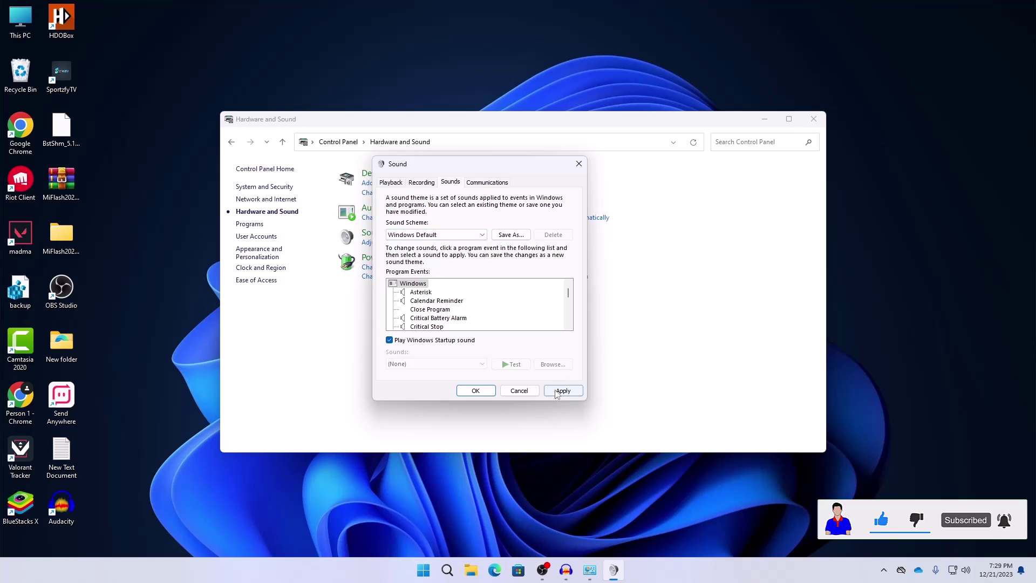
pyautogui.click(468, 394)
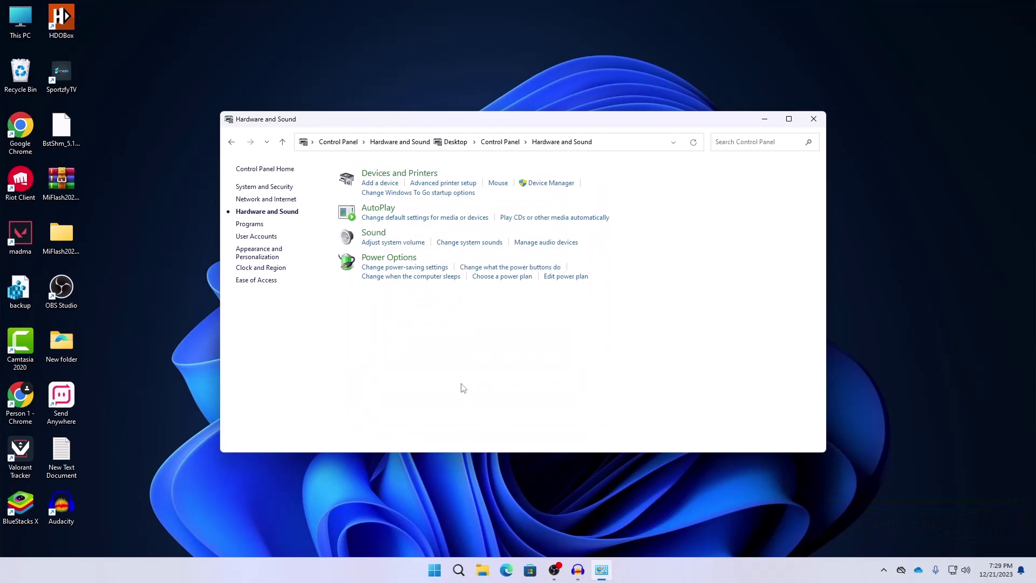
pyautogui.click(814, 119)
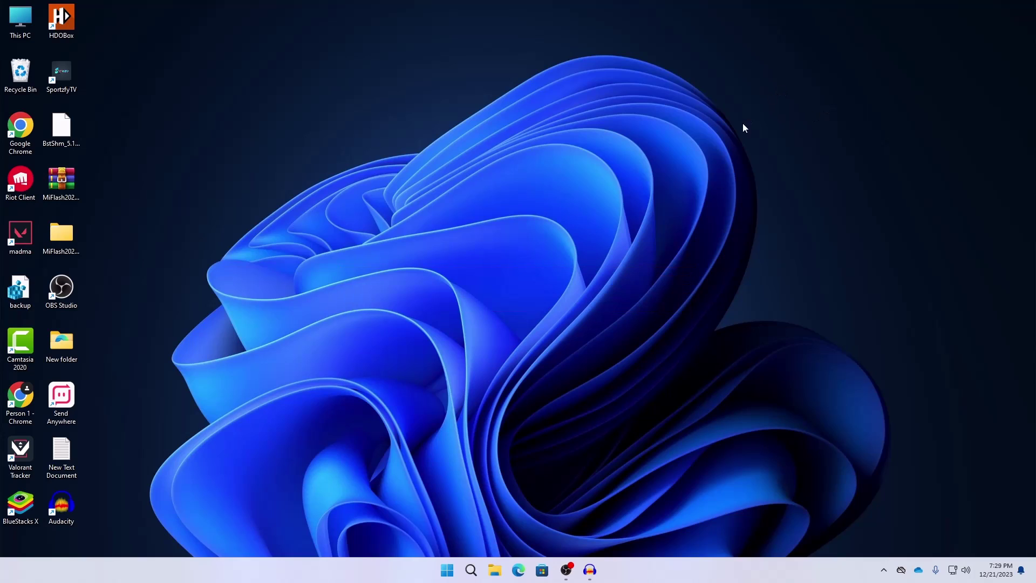
# Step: Apply the Windows (light) theme from Personalize > Themes, then close Settings
pyautogui.rightClick(548, 82)
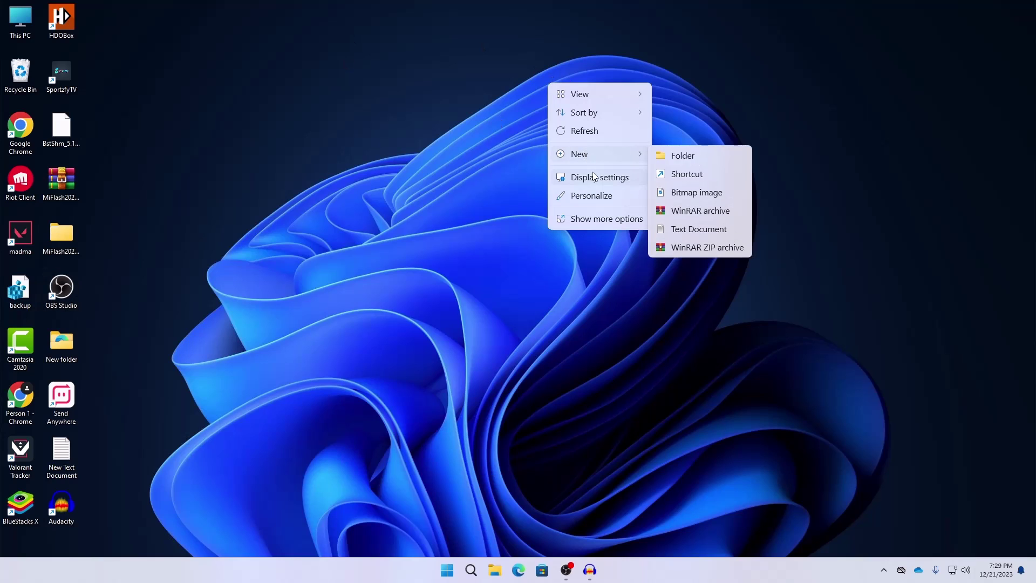
pyautogui.click(594, 198)
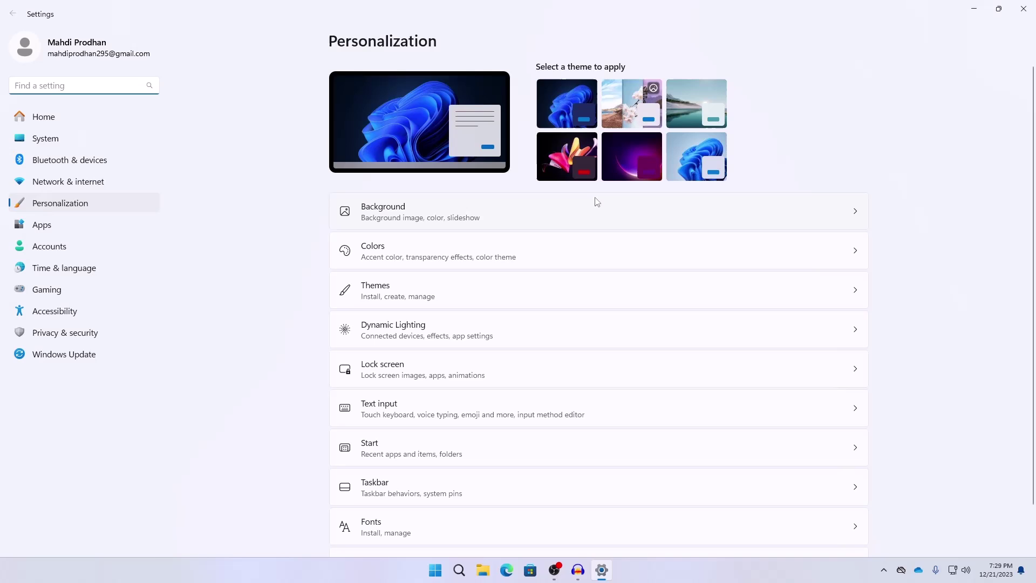
pyautogui.click(471, 294)
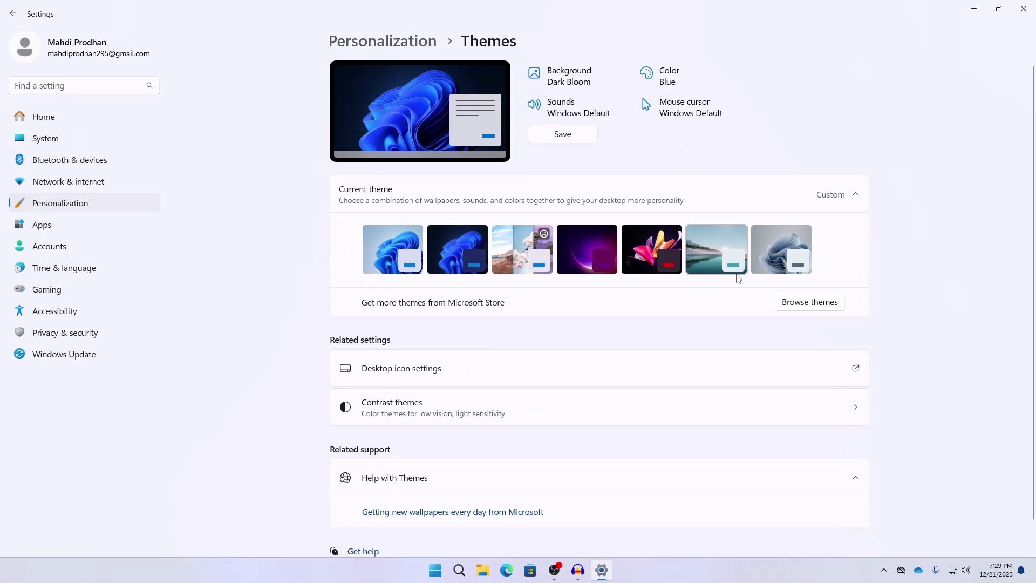
pyautogui.click(392, 266)
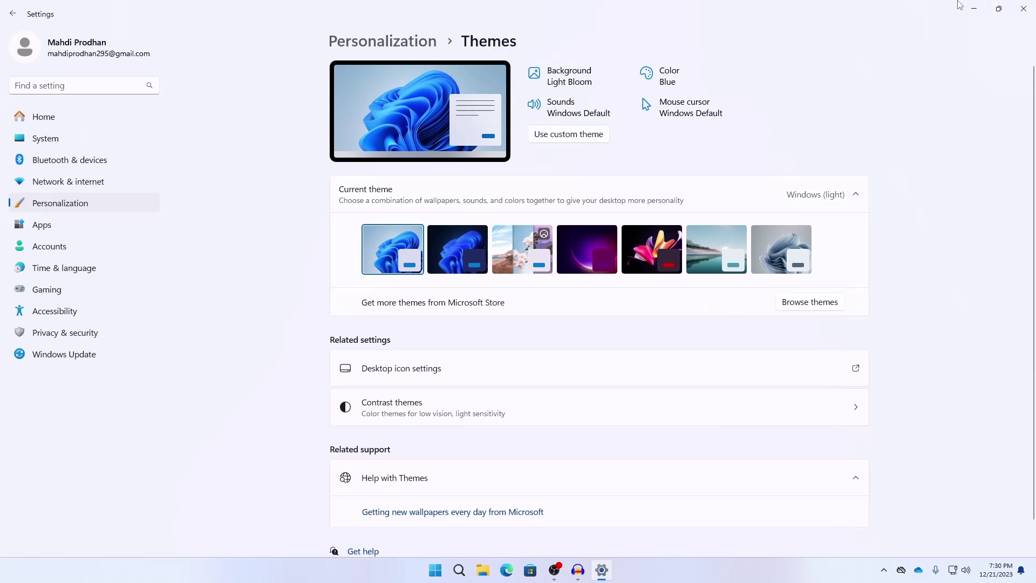
pyautogui.click(1023, 8)
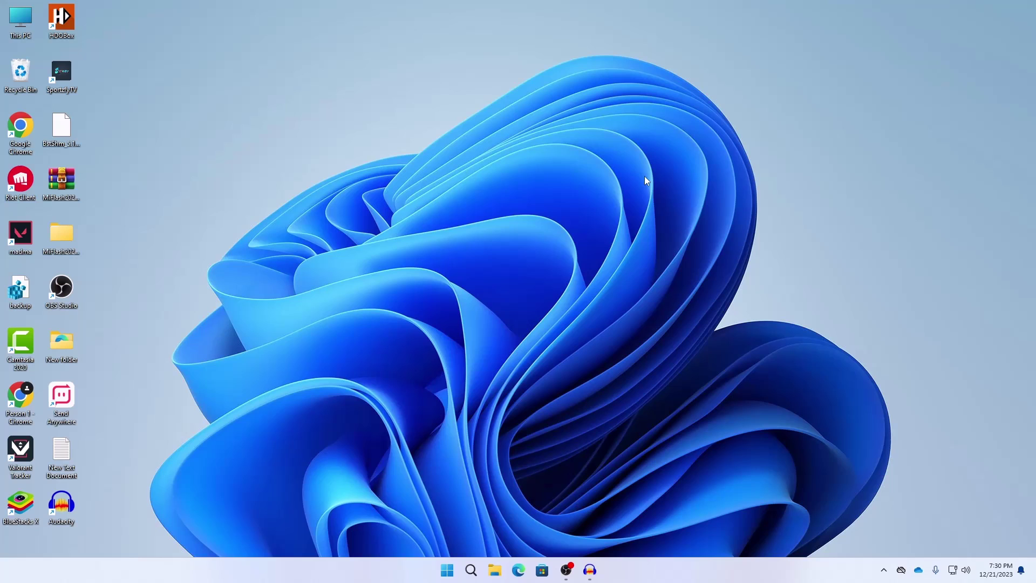
# Step: Search 'contro' to open Control Panel and go to System and Security
pyautogui.click(465, 568)
pyautogui.write('contro')
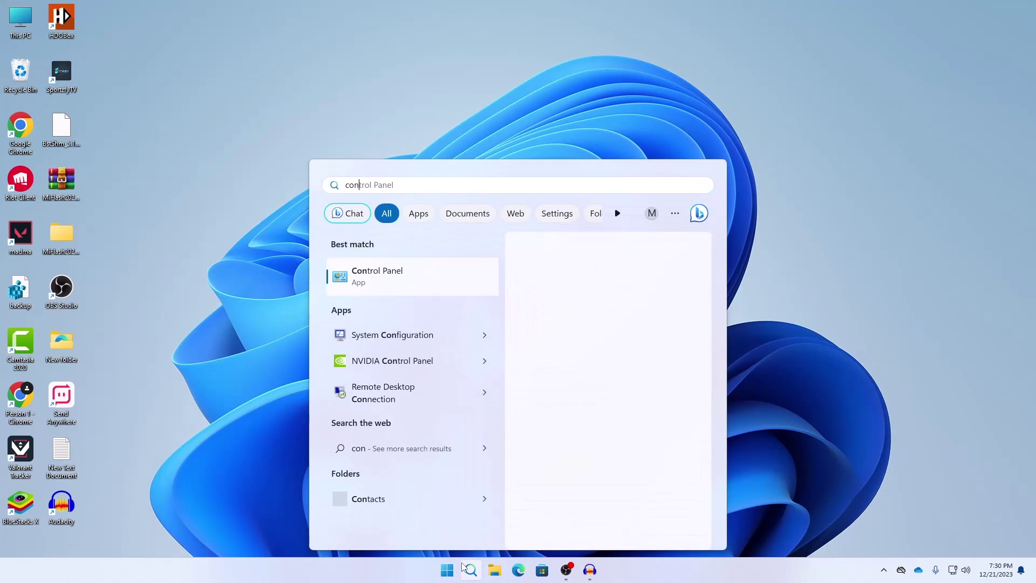
pyautogui.click(408, 283)
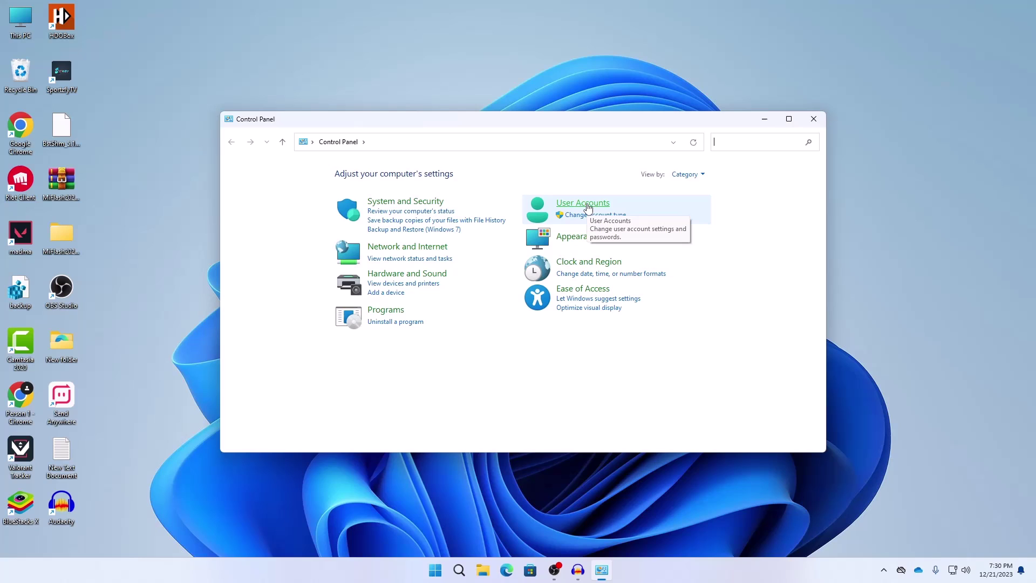
pyautogui.click(587, 208)
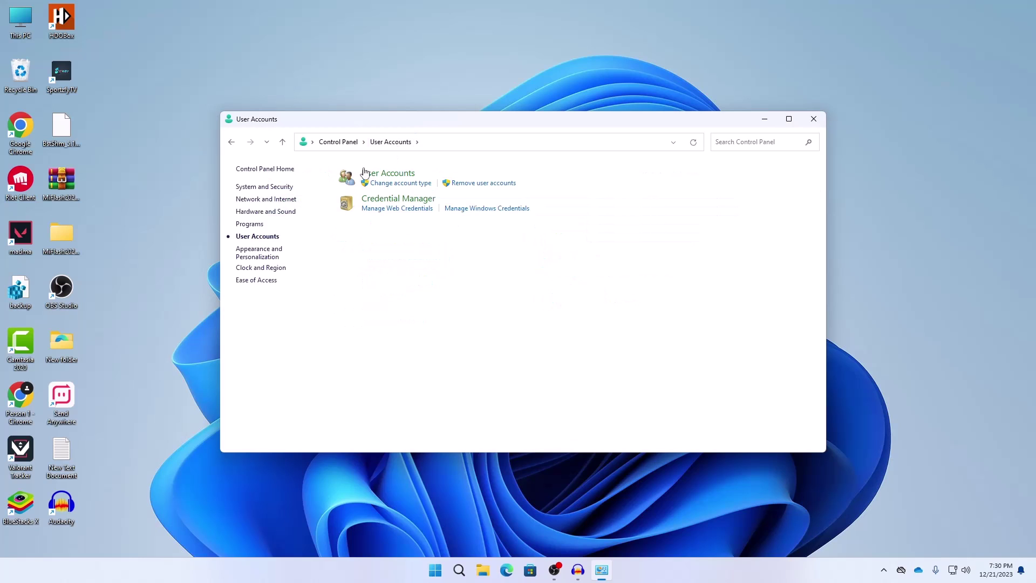
pyautogui.click(277, 188)
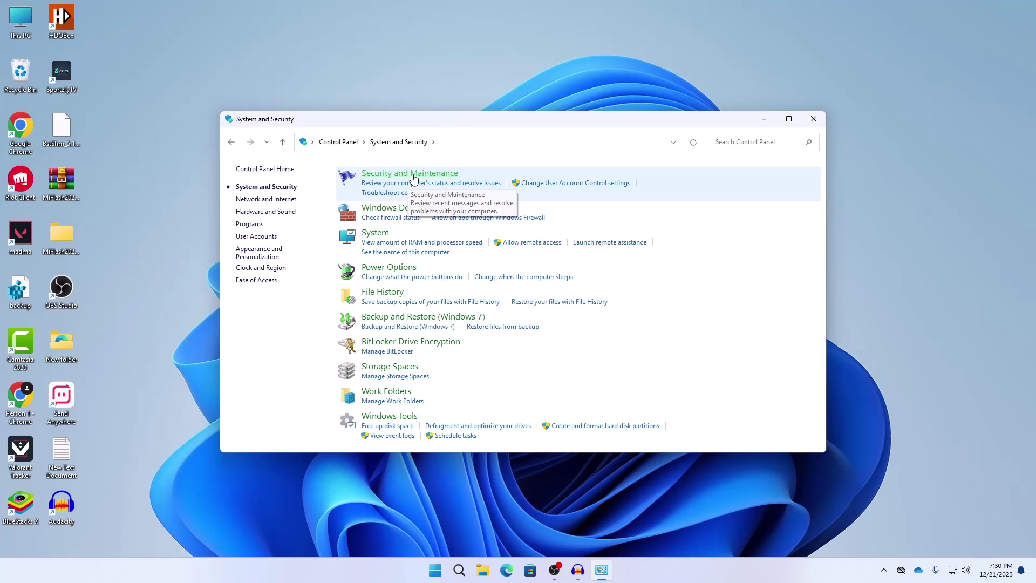
# Step: Lower the User Account Control slider to Never notify and confirm with OK
pyautogui.click(557, 183)
pyautogui.moveTo(398, 261); pyautogui.dragTo(400, 341)
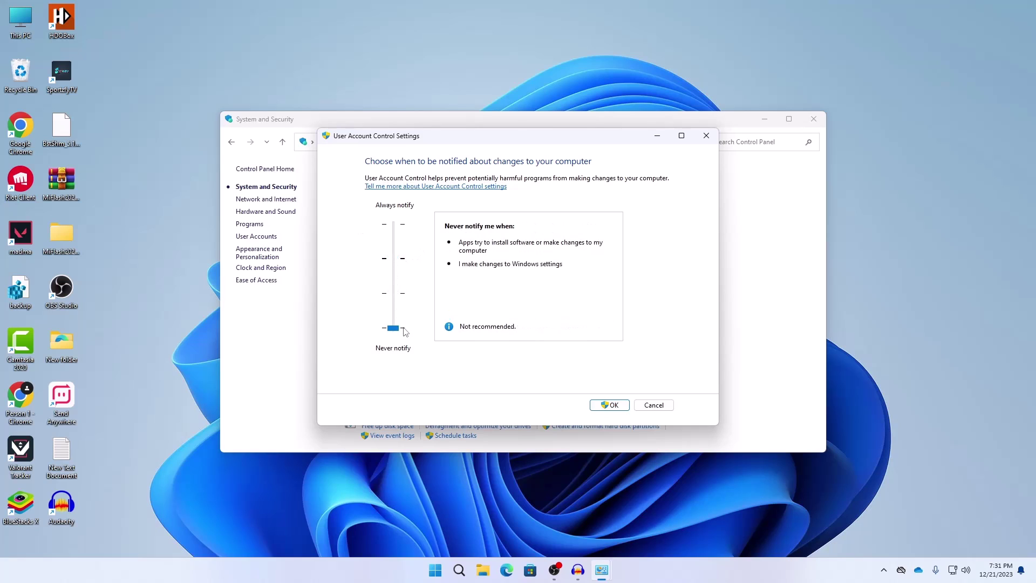
pyautogui.click(608, 404)
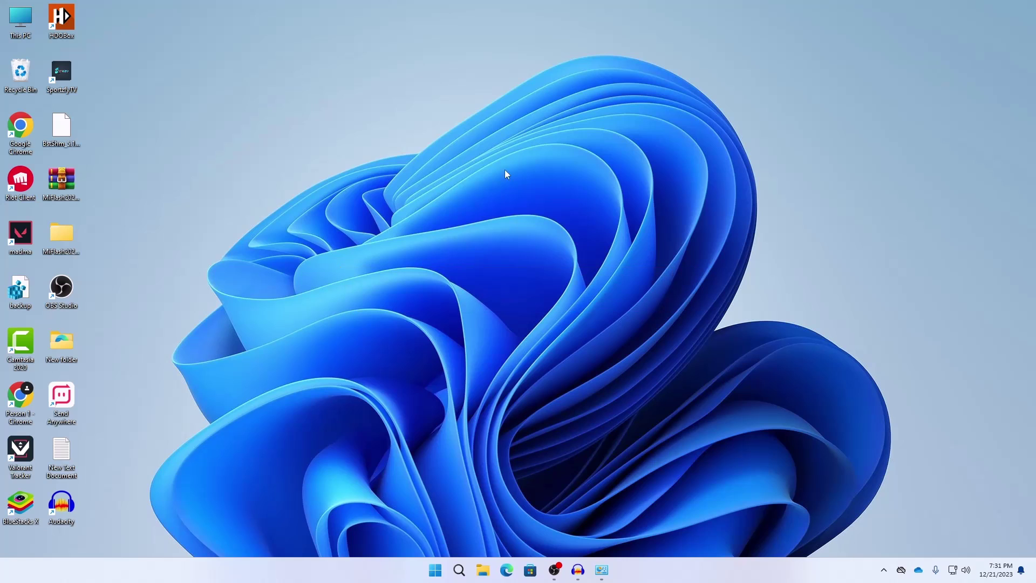
# Step: Run Command Prompt as administrator from a 'cmd' search and centre its window
pyautogui.click(460, 570)
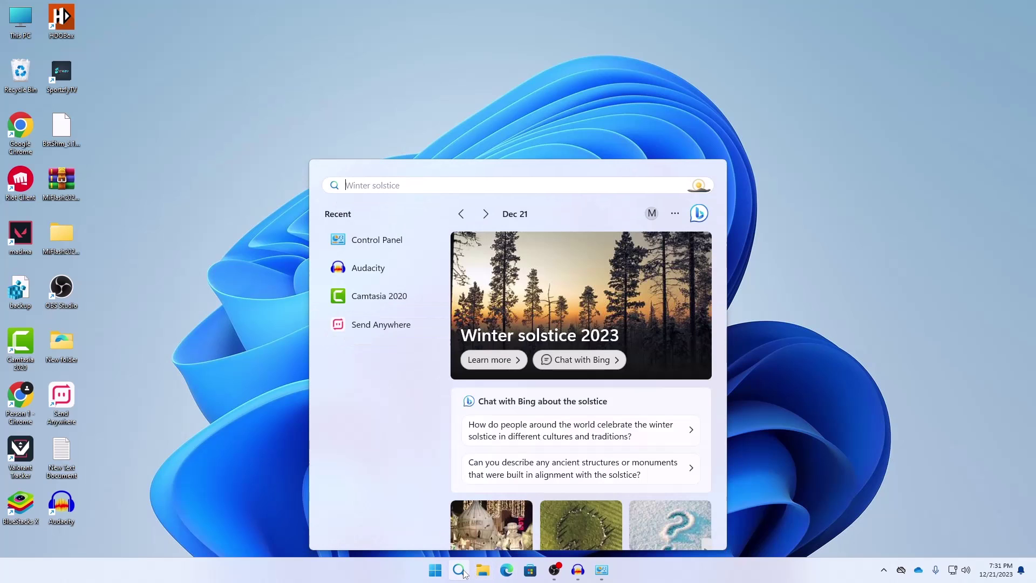
pyautogui.write('cmd')
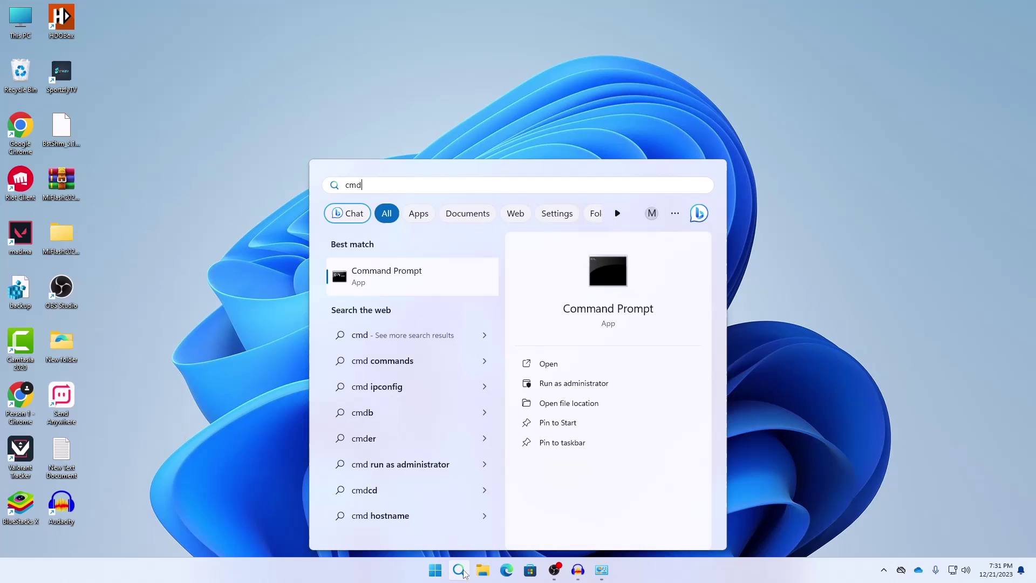
pyautogui.rightClick(423, 284)
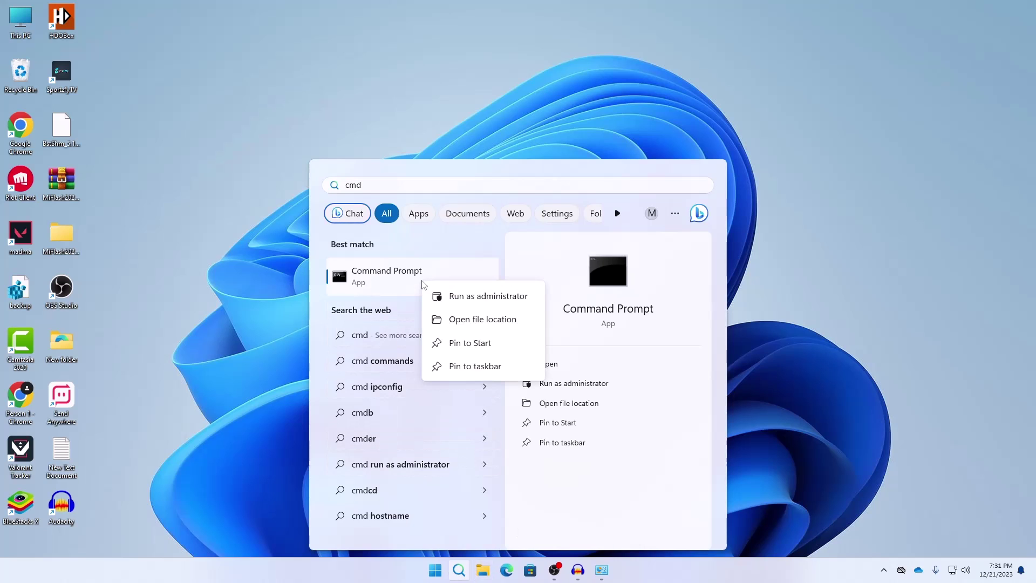
pyautogui.click(451, 297)
pyautogui.moveTo(301, 107); pyautogui.dragTo(452, 121)
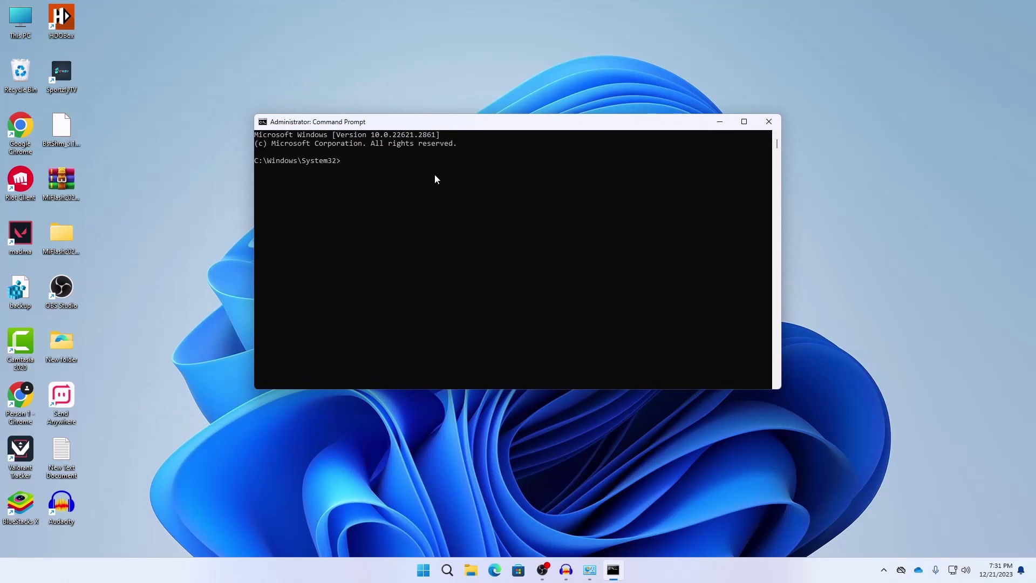
# Step: Run sfc /scannow, which finds no integrity violations, then enter chkdsk /f
pyautogui.write('sf')
pyautogui.write('c .')
pyautogui.write('/s')
pyautogui.write('cann')
pyautogui.write('ow')
pyautogui.press('Return')
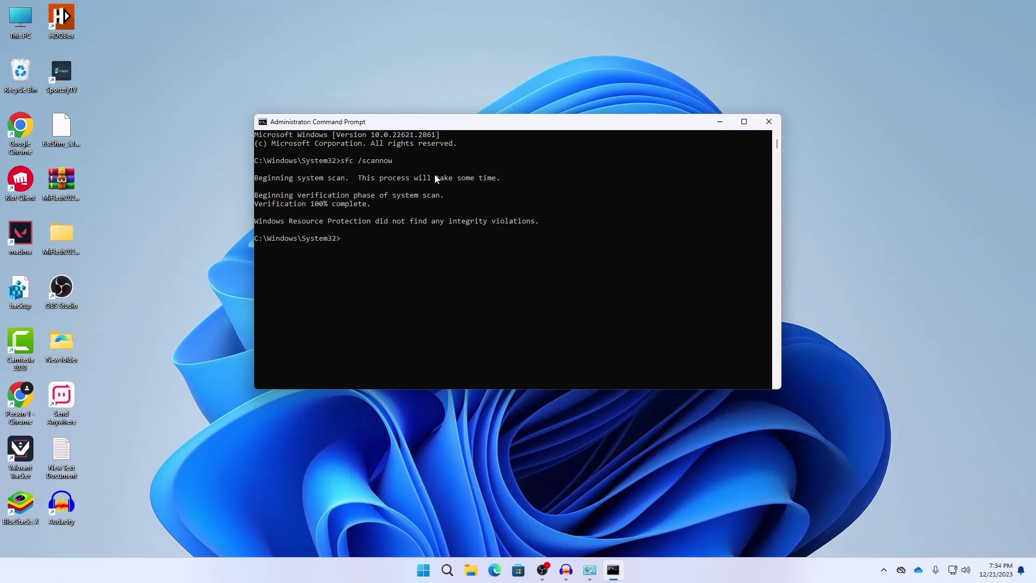
pyautogui.write('chkdsk /f /r')
# Step: Run chkdsk /f /r, answer Y to schedule it for next restart, and minimize Command Prompt
pyautogui.press('Return')
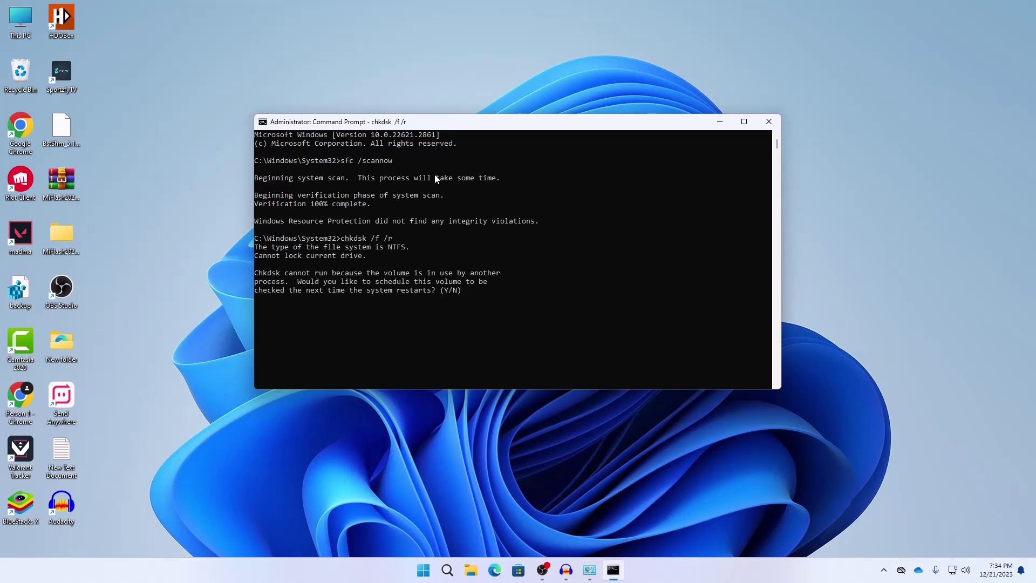
pyautogui.write('Y')
pyautogui.press('Return')
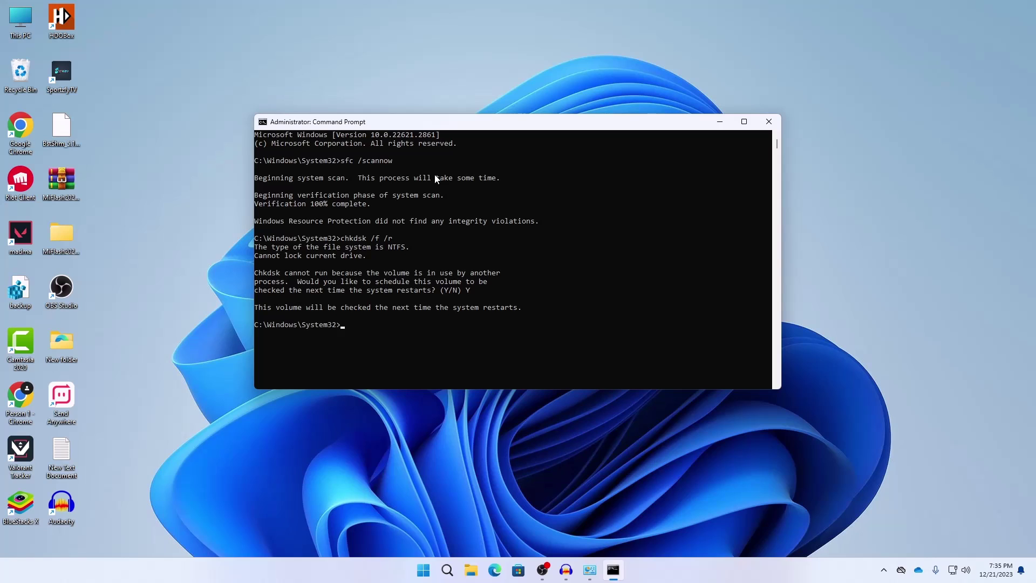
pyautogui.click(719, 126)
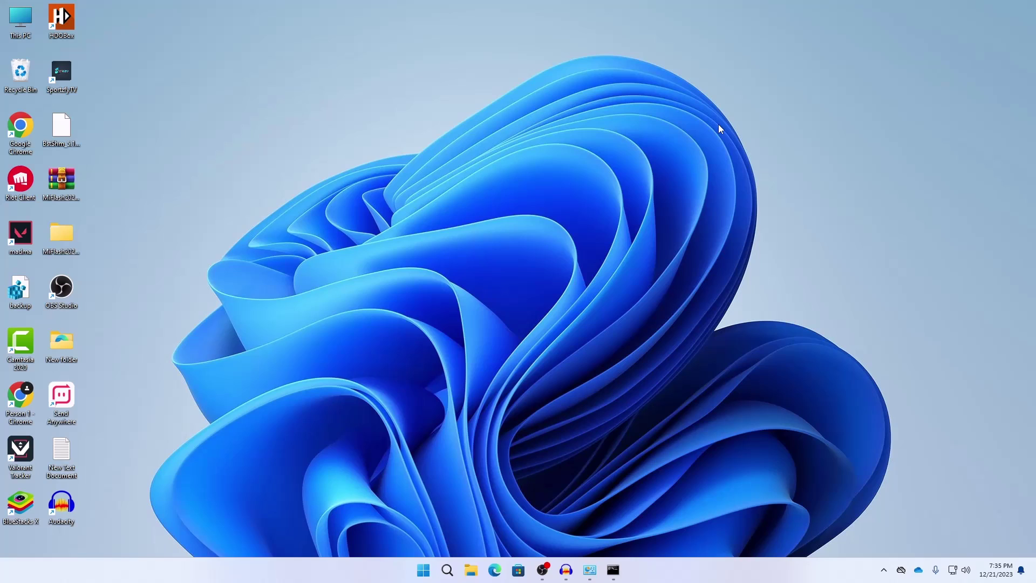